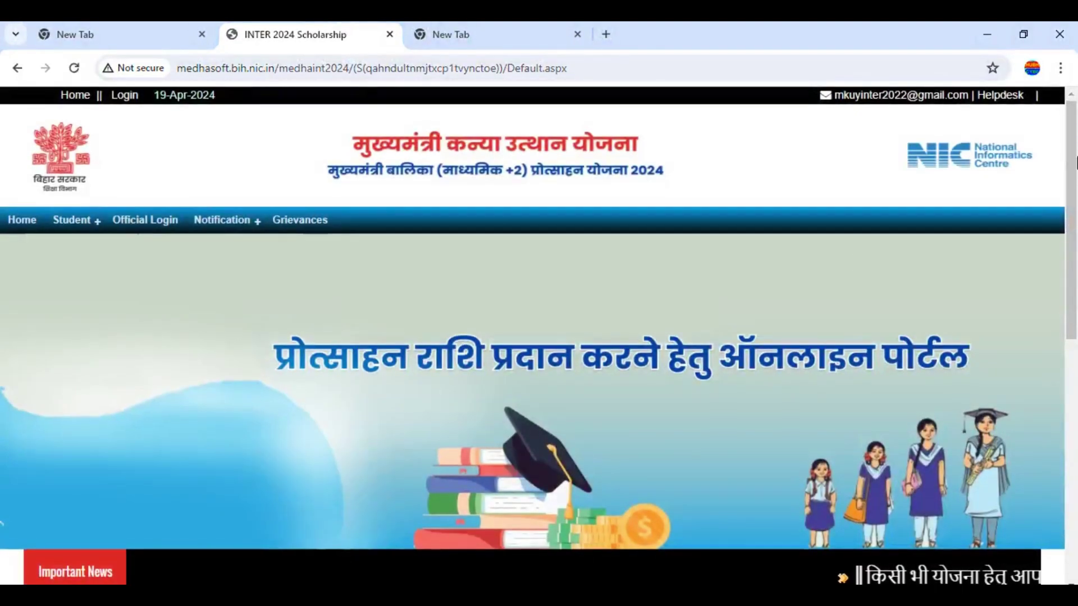
Open the student application page from the scholarship portal's home page
drag(1076, 150, 1074, 254)
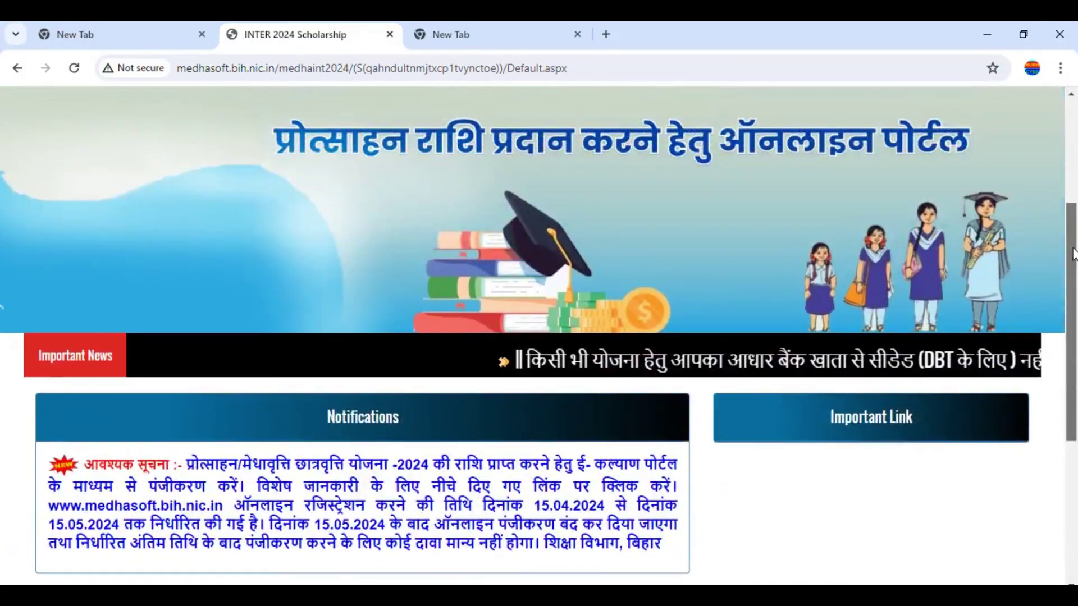
scroll(849, 372, down, 4)
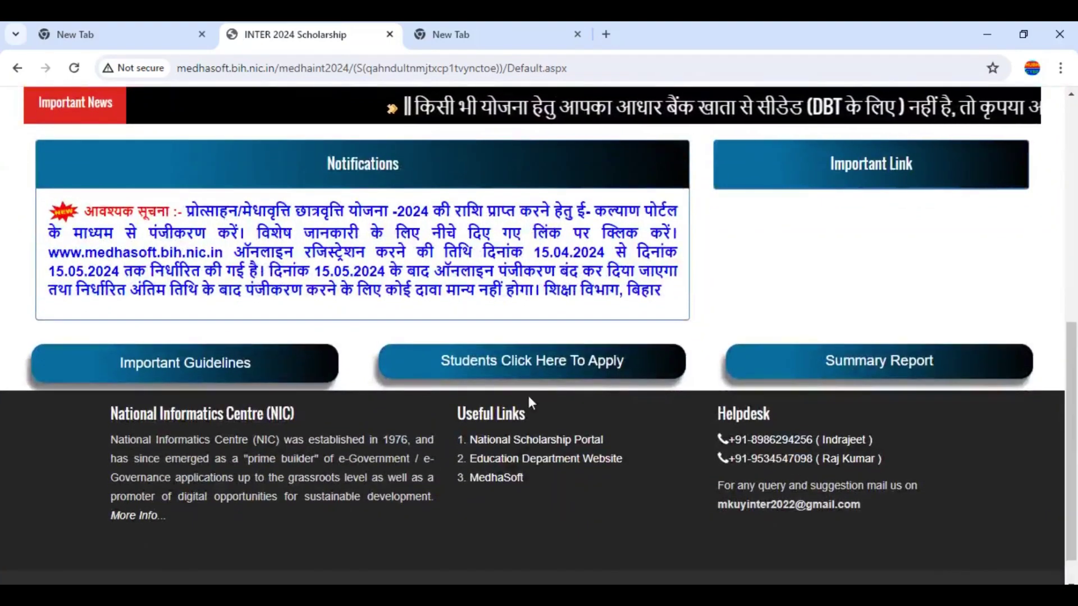
click(498, 363)
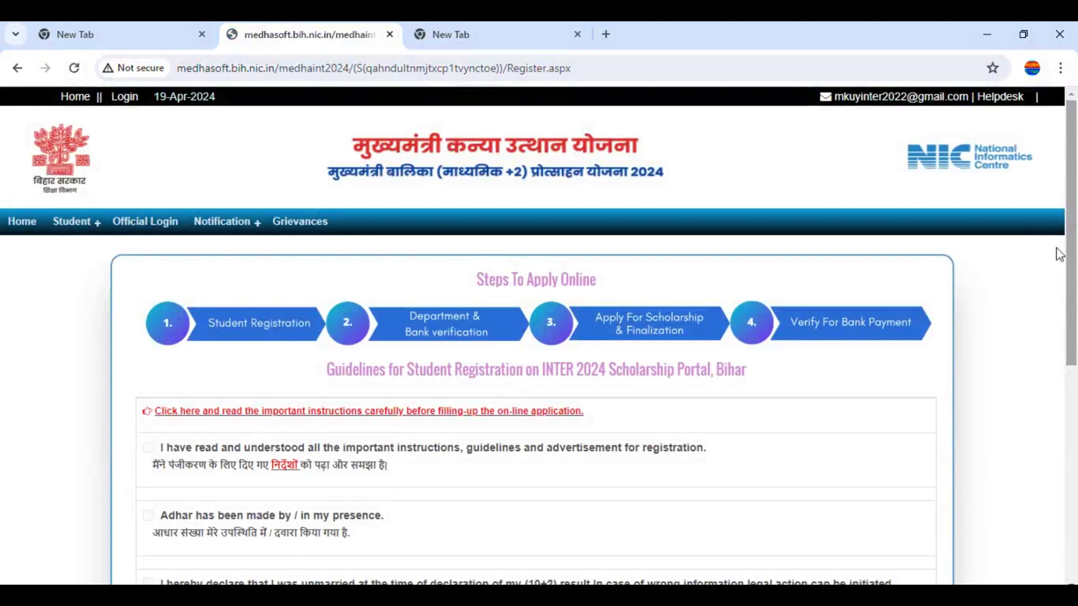
Accept all four registration declarations, including Aadhaar, unmarried status and Bihar residency, and continue to the student registration form
scroll(1061, 252, down, 2)
scroll(1075, 325, down, 1)
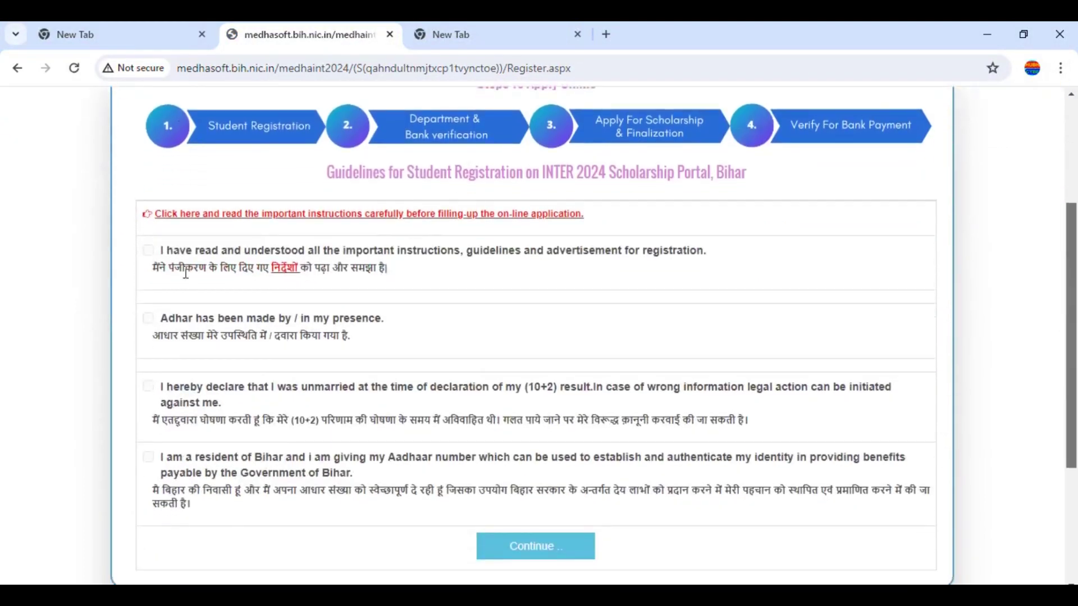
click(149, 251)
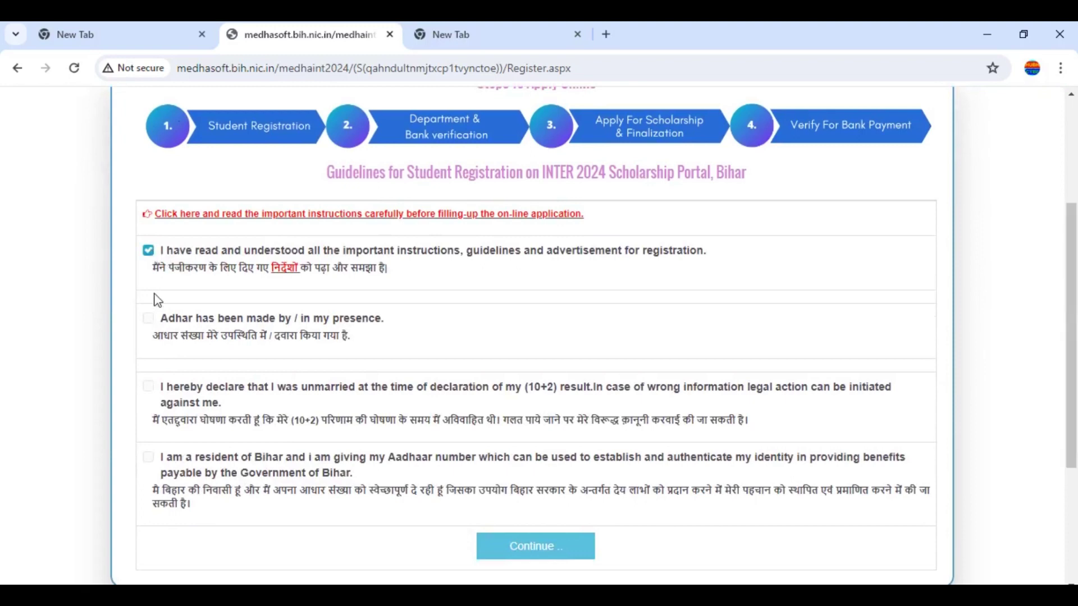
click(149, 319)
click(148, 388)
scroll(1055, 287, down, 4)
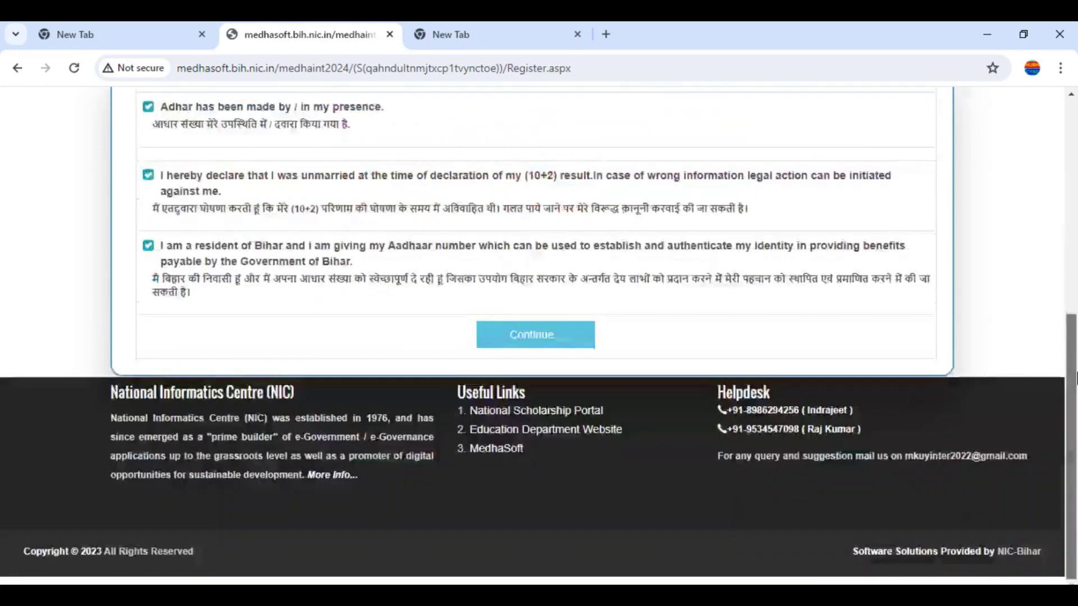
click(545, 342)
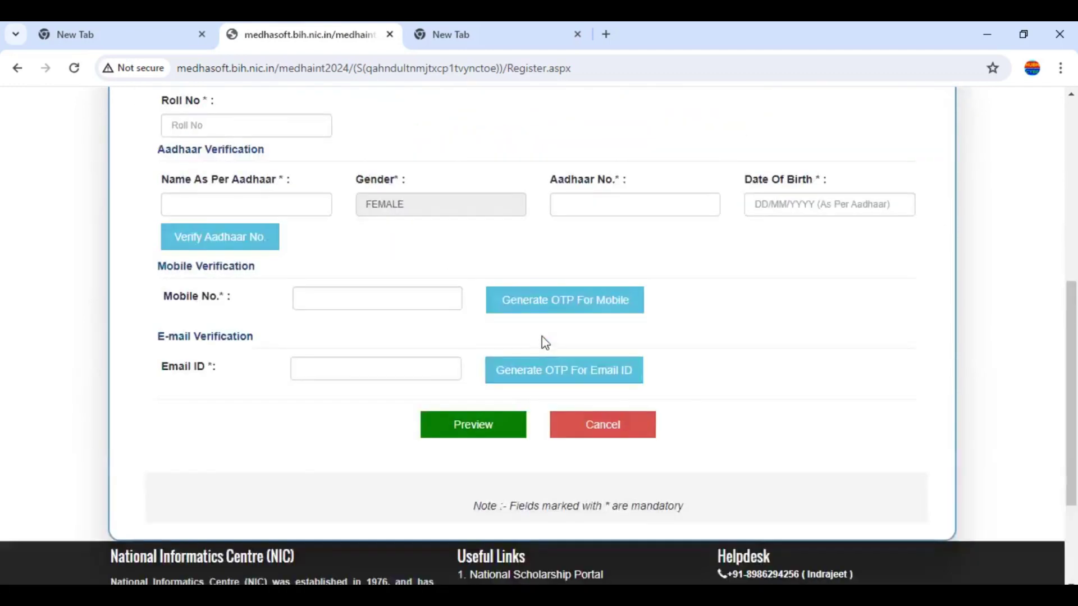
Set the district to DARBHANGA in the registration details
drag(1071, 301, 1075, 152)
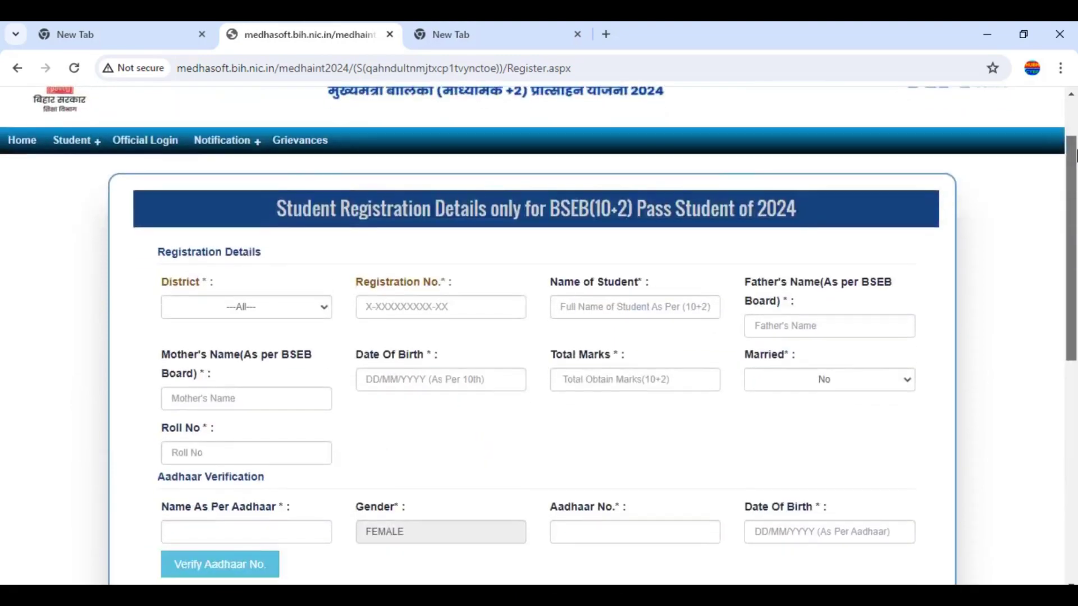
click(229, 316)
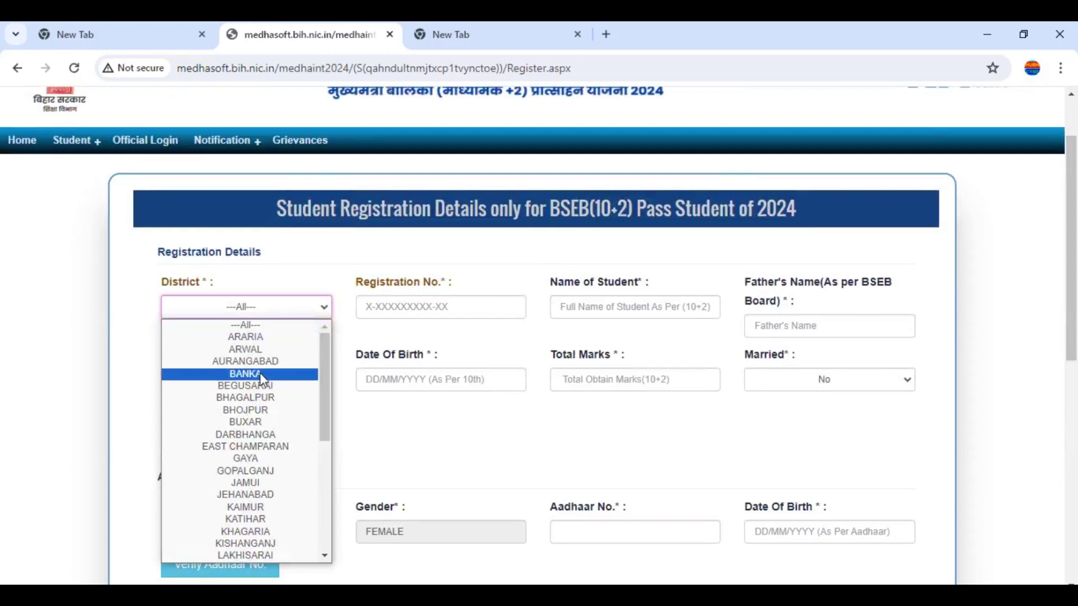
click(251, 435)
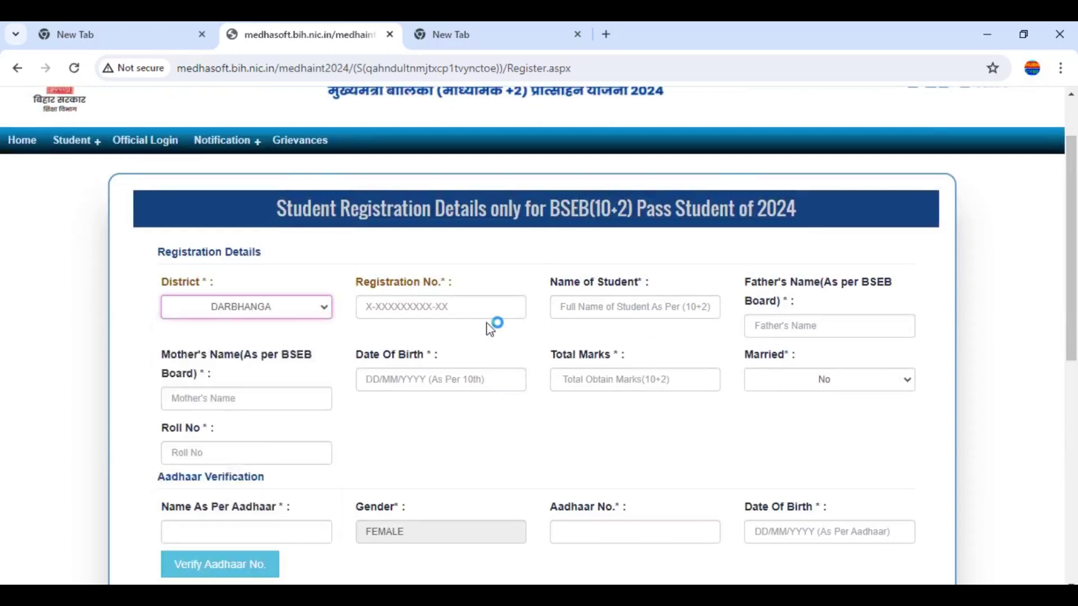
click(454, 313)
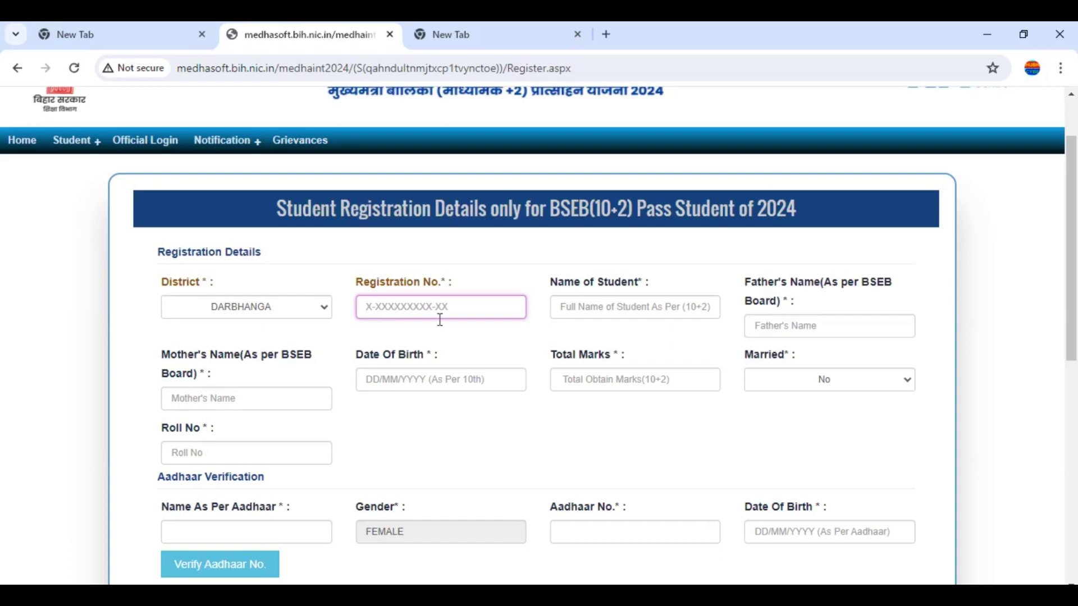
click(803, 331)
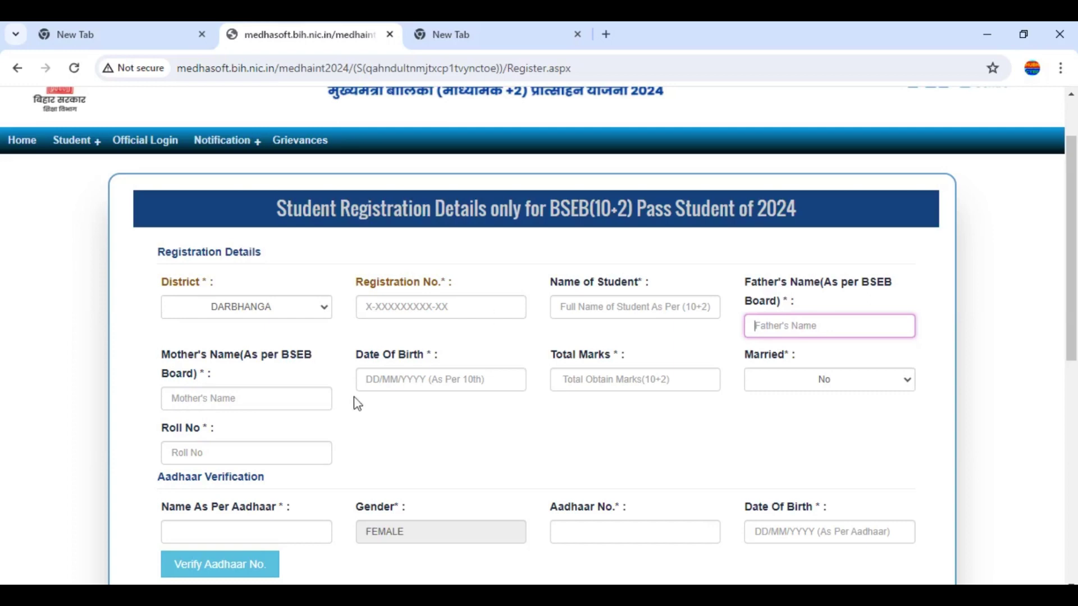
click(265, 402)
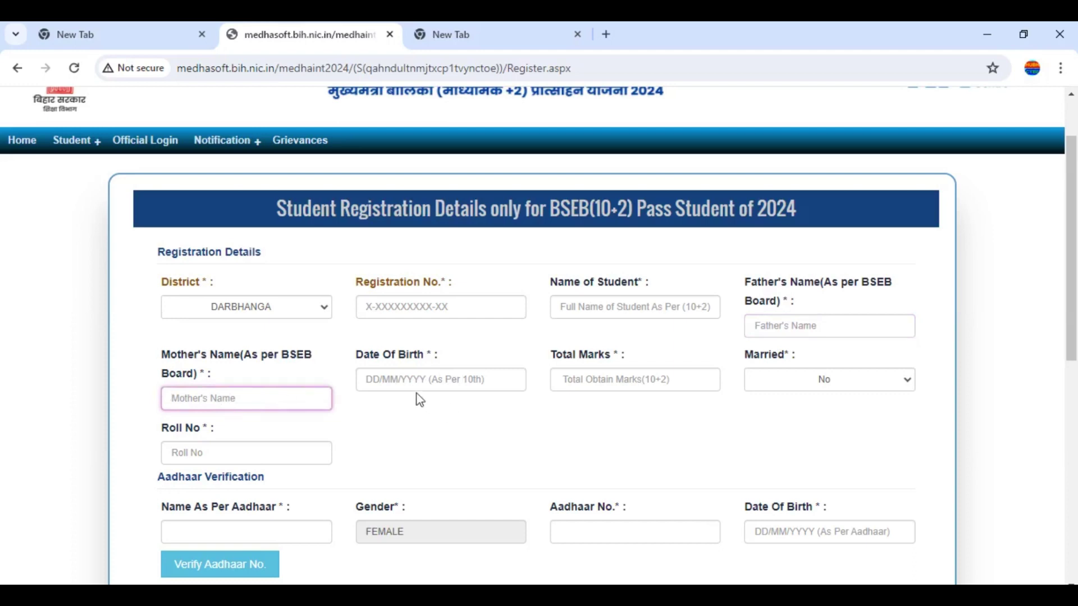
Enter 300 as the total marks and set the marital status to No
click(674, 377)
text(300)
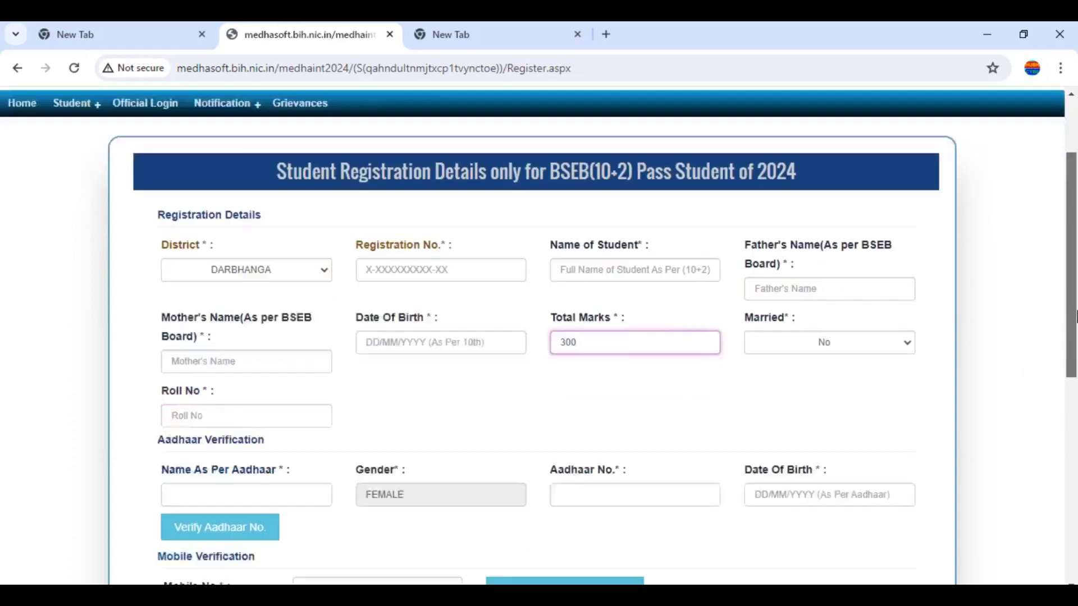
scroll(1054, 411, down, 1)
click(839, 328)
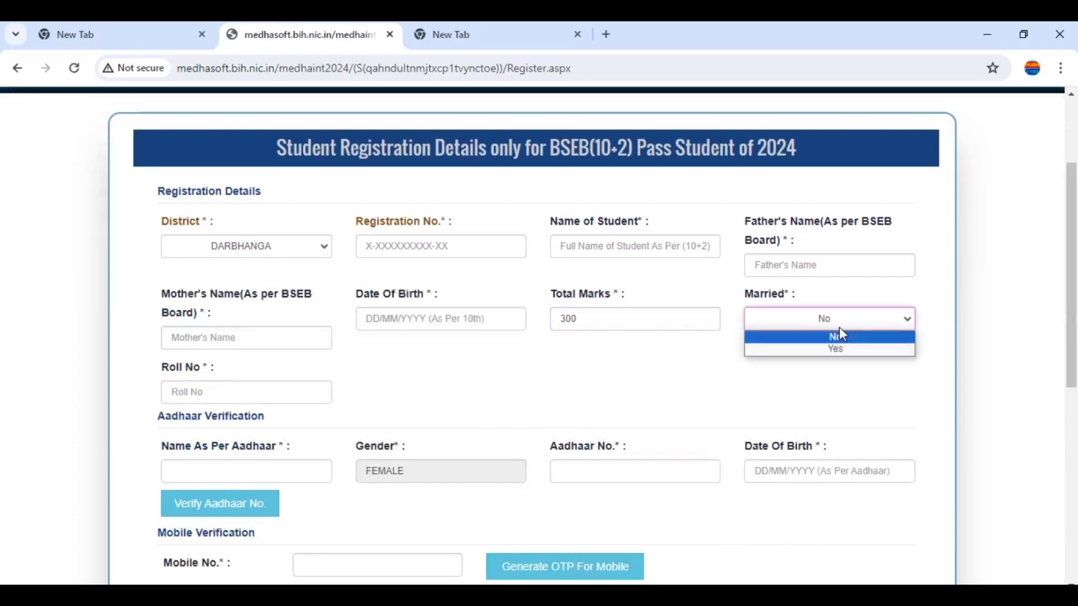
click(840, 337)
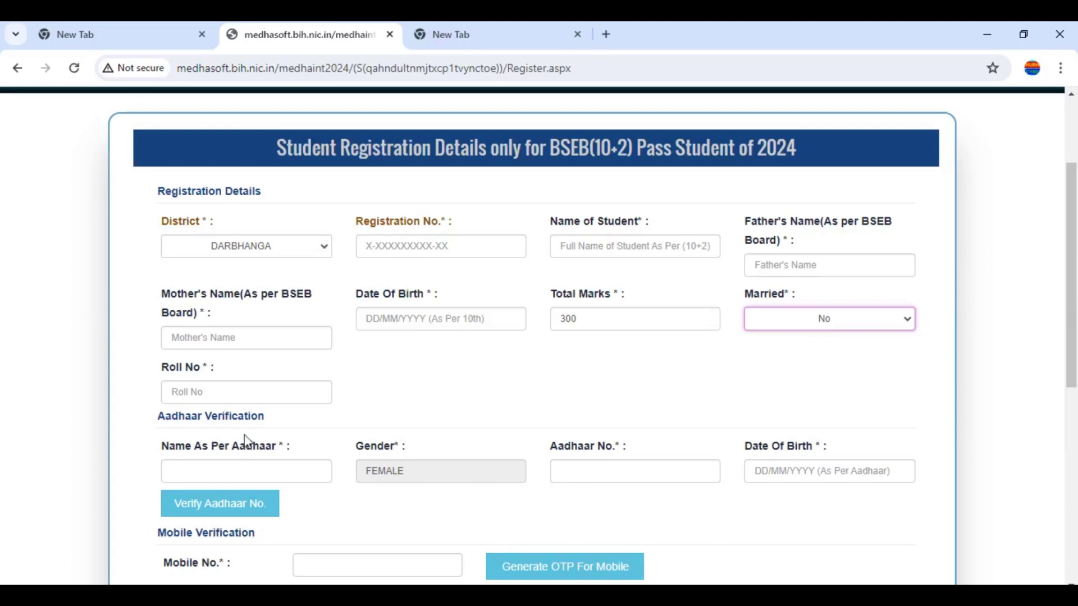
Review the roll number field and the Aadhaar, mobile and e-mail verification sections of the registration form
click(264, 390)
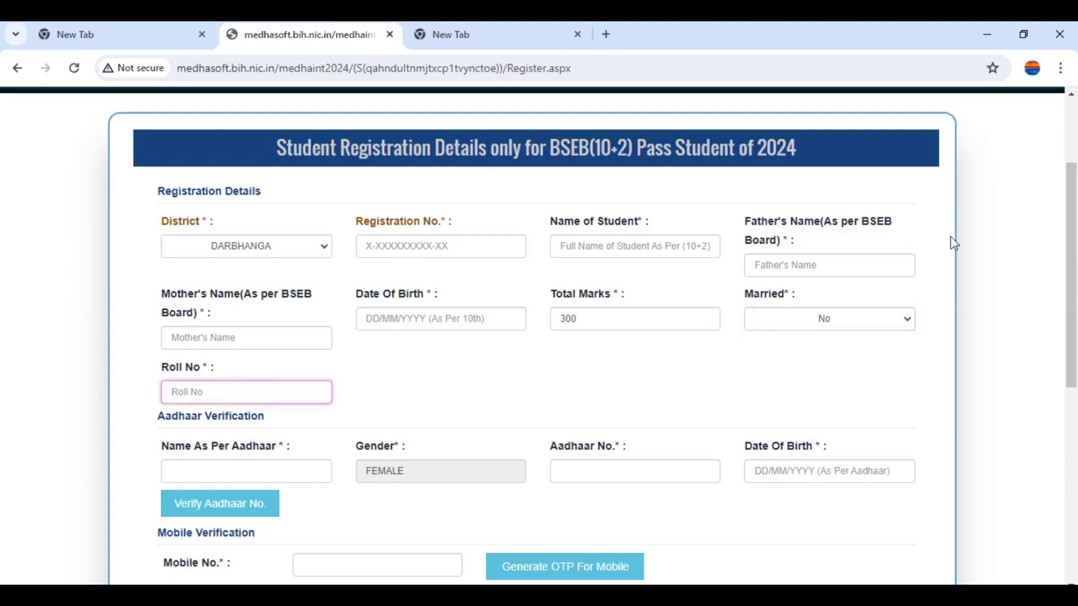
scroll(1075, 225, down, 1)
scroll(1076, 226, down, 1)
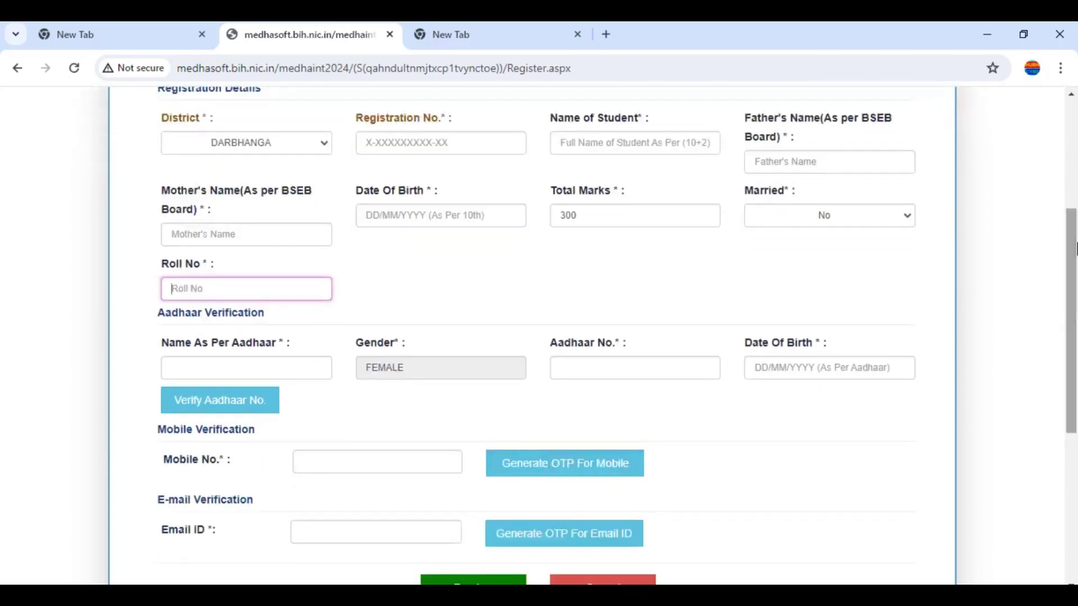
click(227, 374)
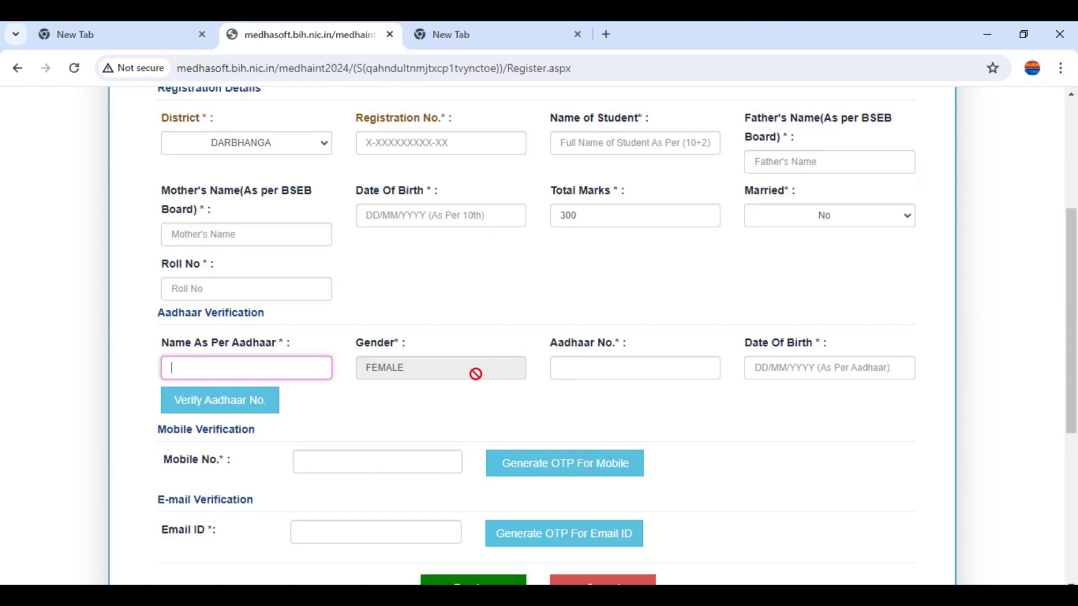
click(611, 367)
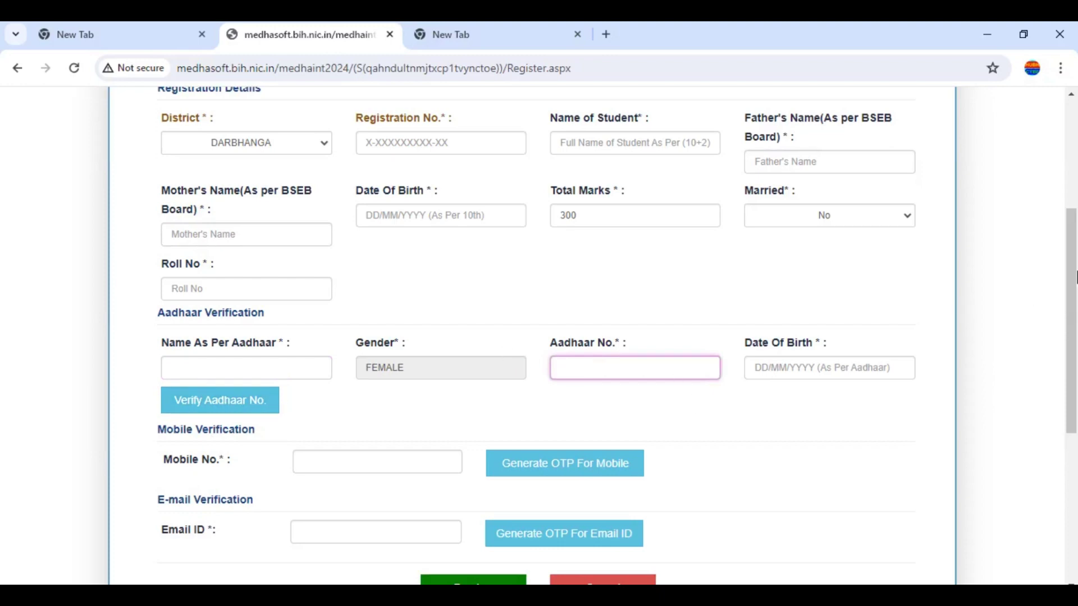
drag(1076, 277, 1075, 358)
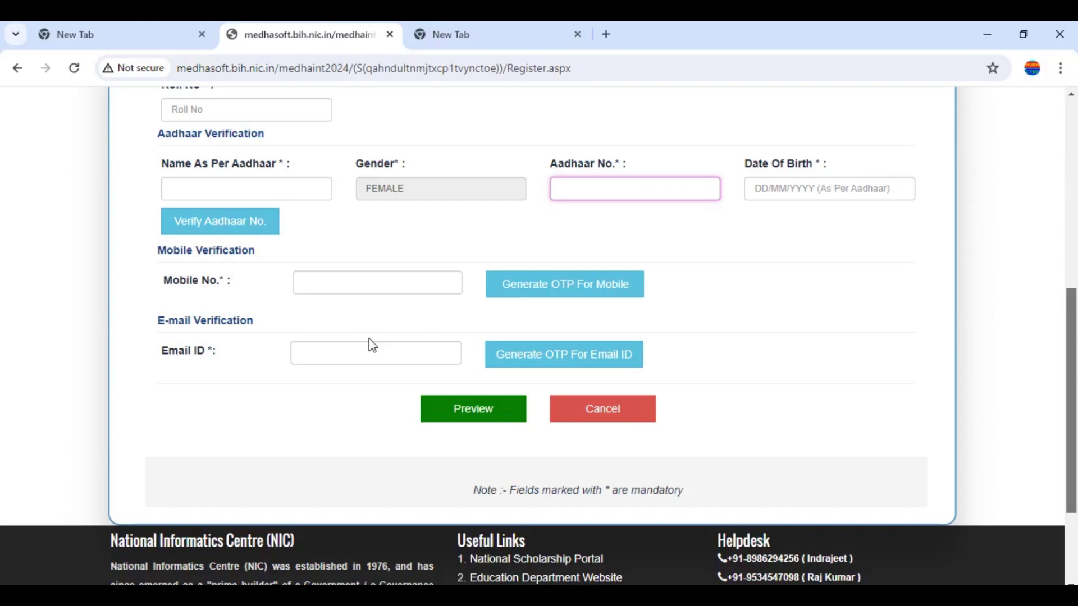
click(394, 375)
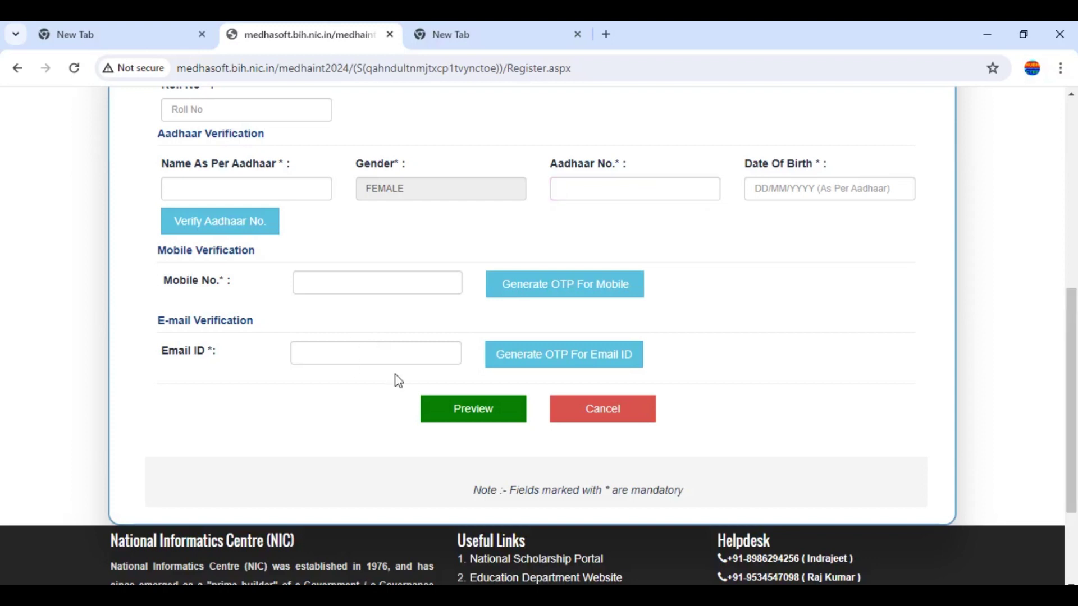
click(373, 357)
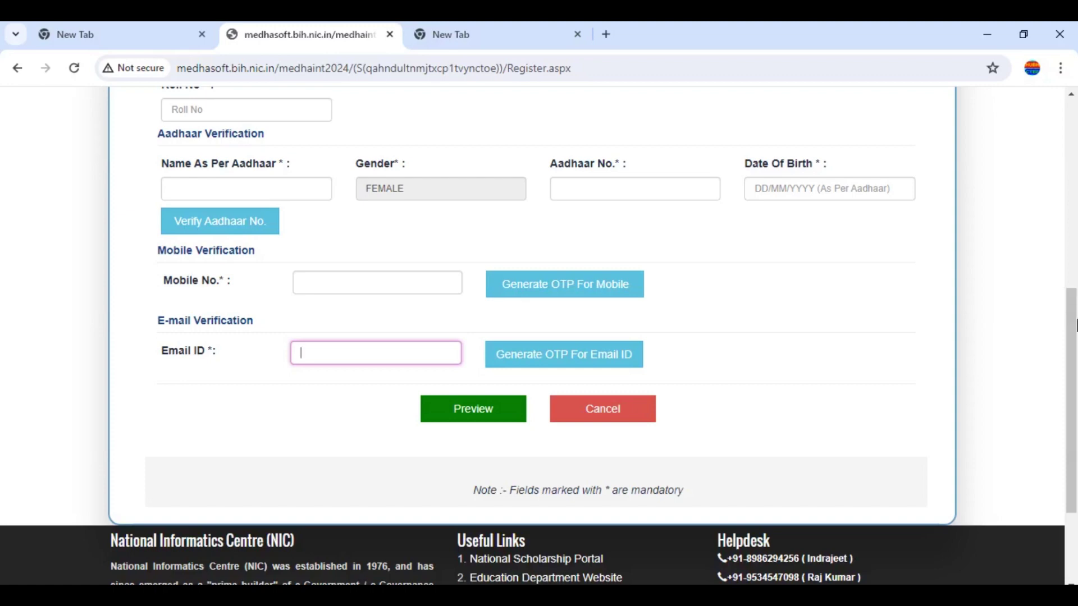
Check which student options the portal's site navigation offers
drag(1072, 367, 1070, 179)
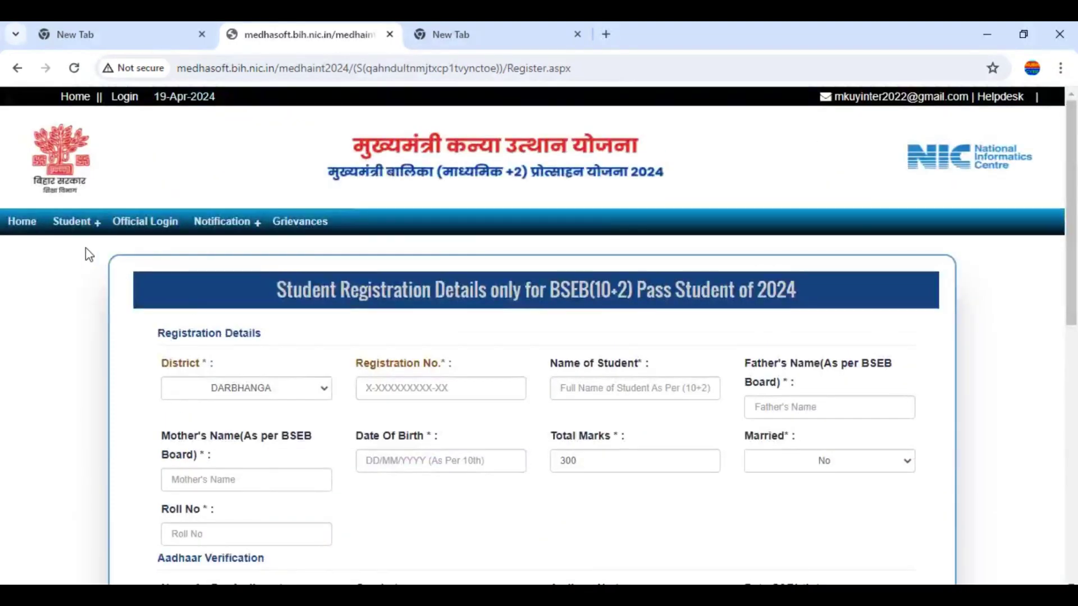
mouse_move(78, 224)
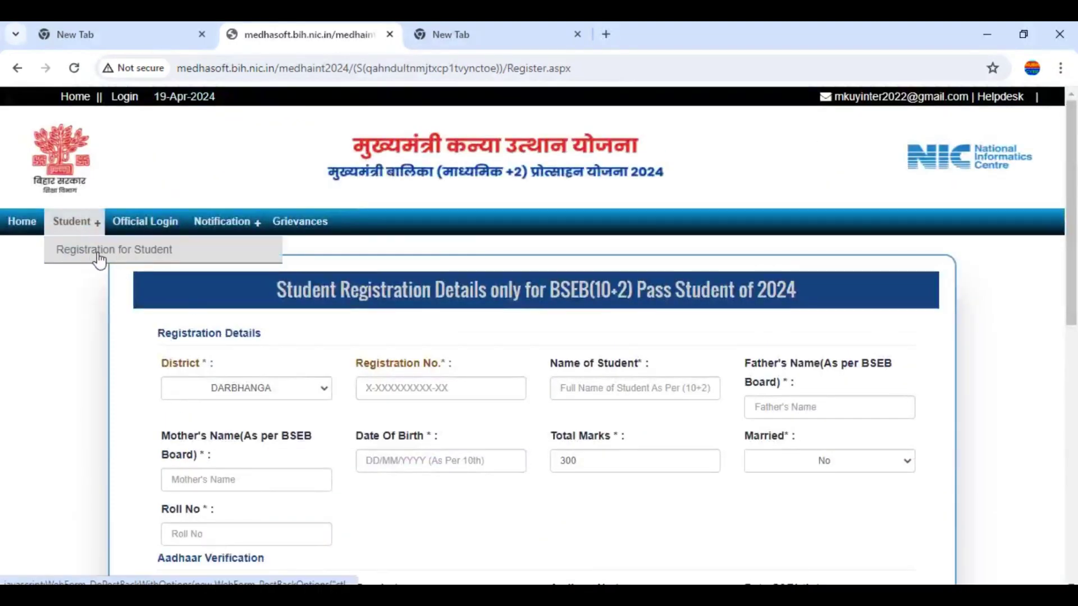